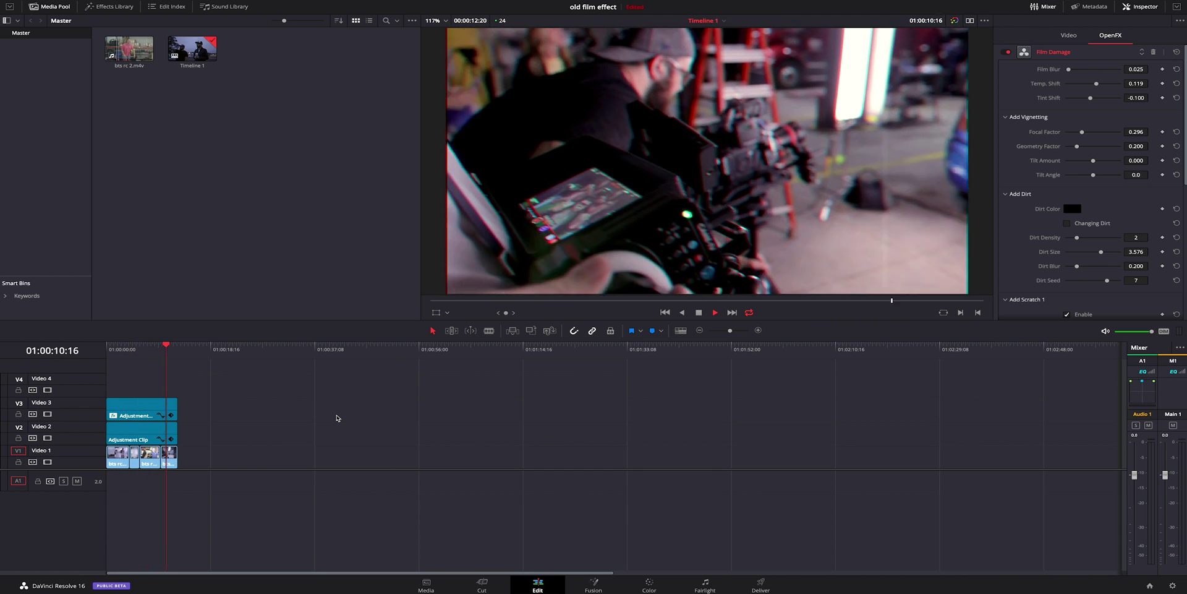
# Turn off the Video 2 and Video 3 tracks and play the timeline from the start to view the untreated footage
pyautogui.press('space')
pyautogui.press('Home')
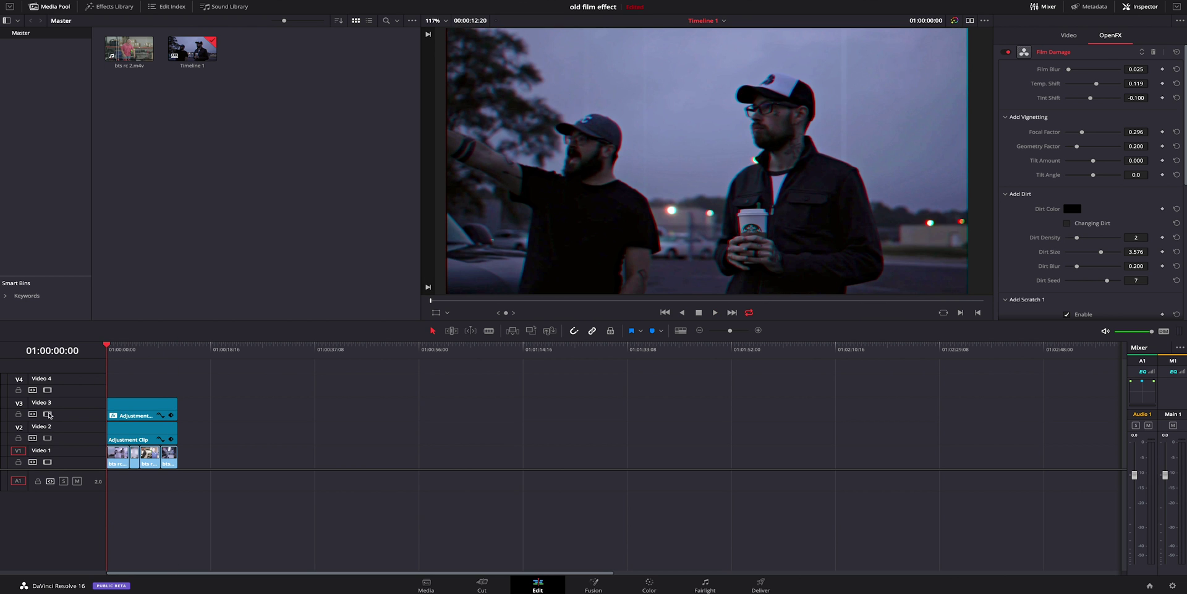
pyautogui.click(48, 437)
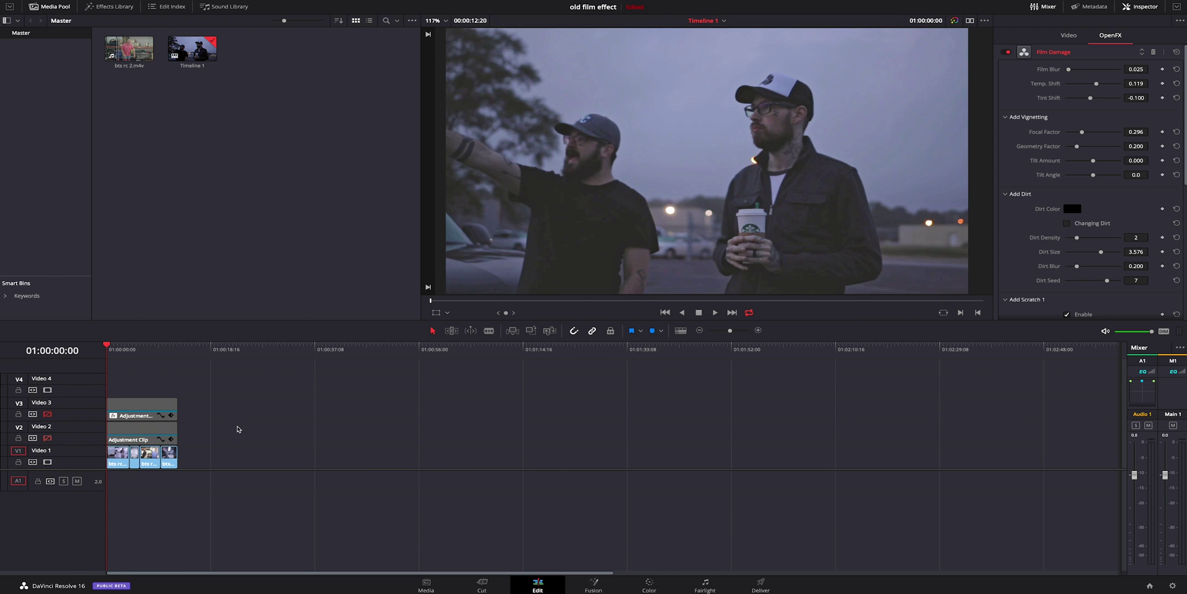
pyautogui.press('space')
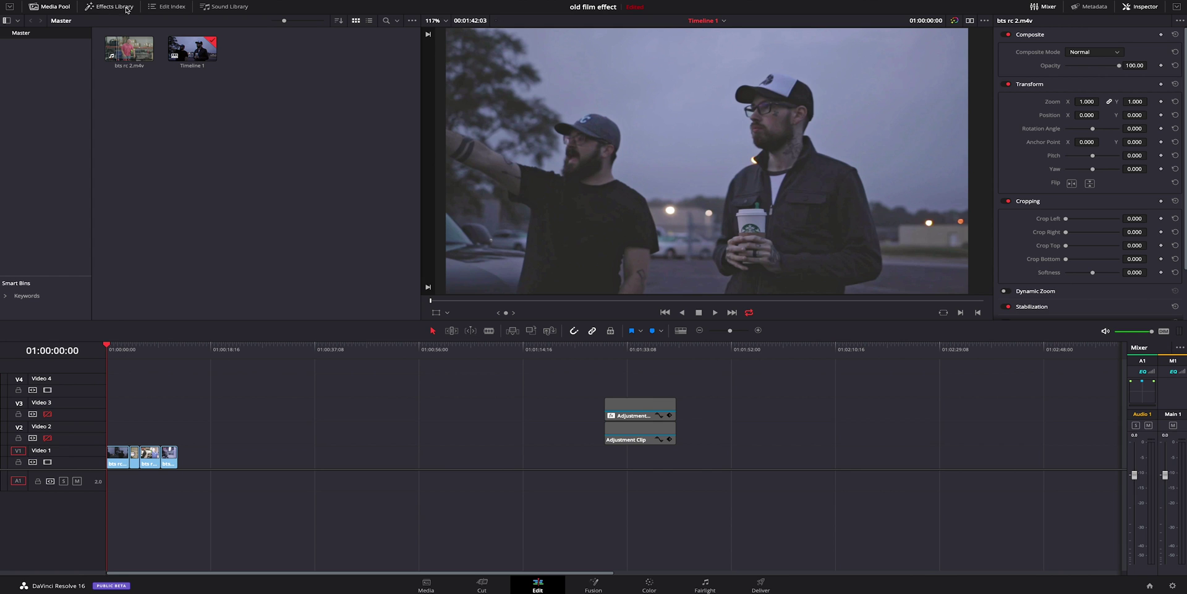
# Add an adjustment clip on Video 2 spanning all the footage and re-enable the Video 2 and Video 3 tracks
pyautogui.click(109, 8)
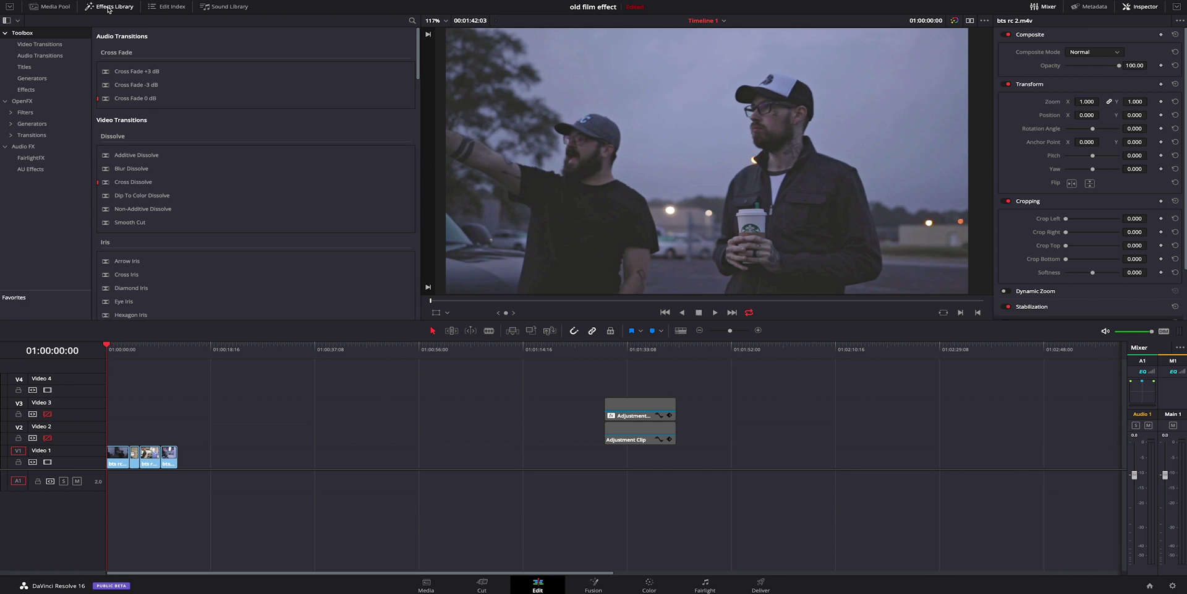
pyautogui.click(26, 91)
pyautogui.moveTo(123, 55); pyautogui.dragTo(177, 436)
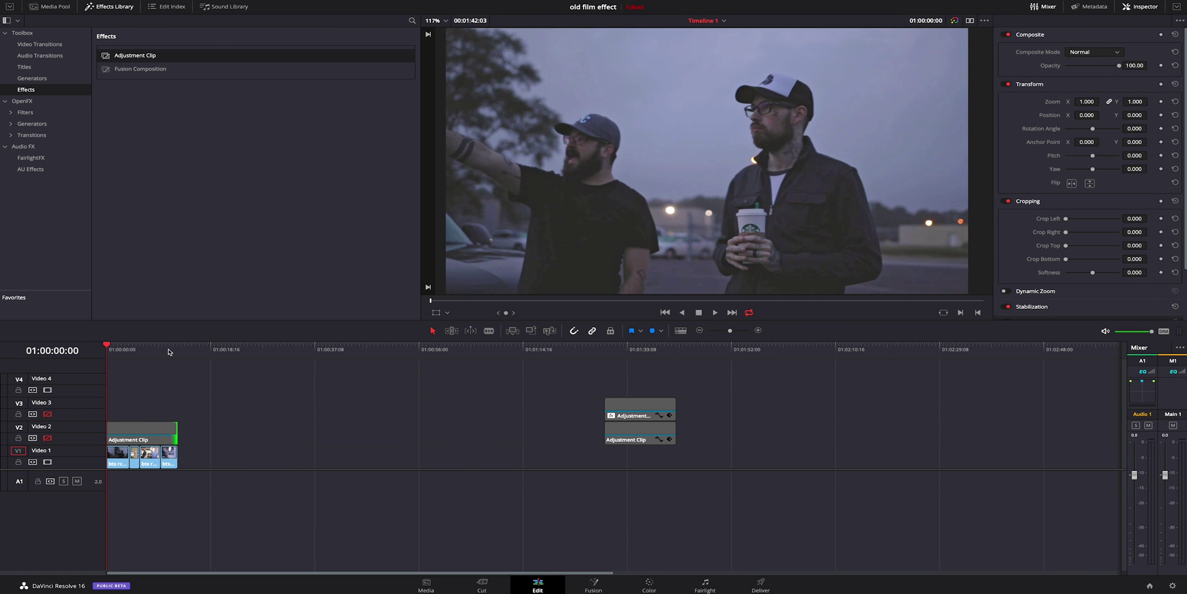
pyautogui.hotkey('ctrl', '=')
pyautogui.hotkey('ctrl', '=')
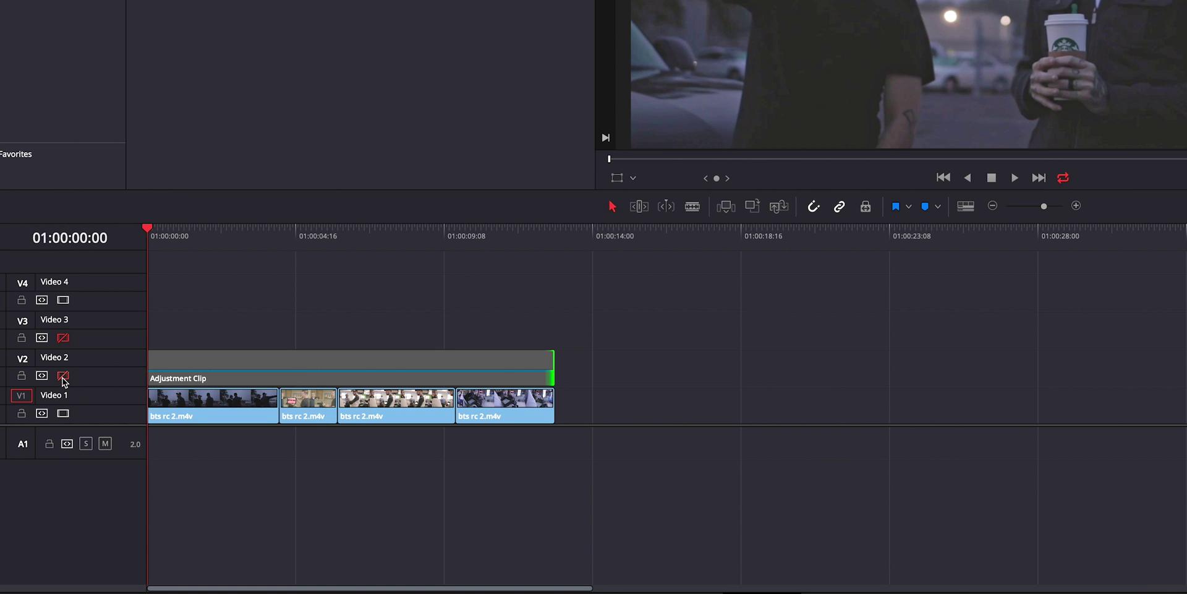
pyautogui.click(47, 437)
pyautogui.click(47, 413)
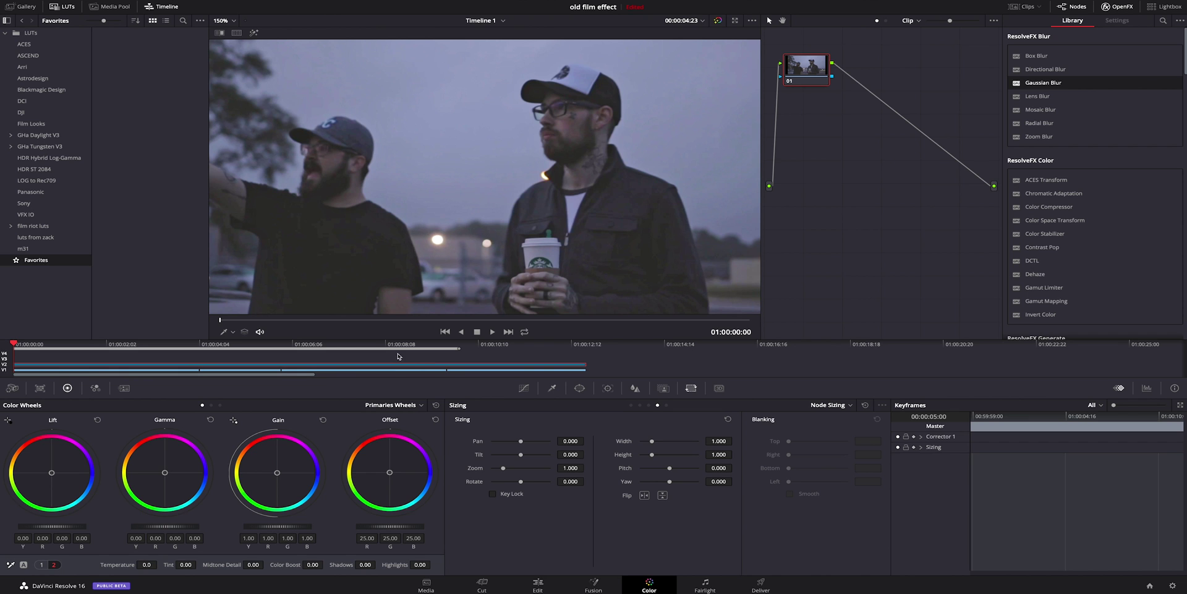
# Pull the custom curve's black and white points inward on the adjustment clip's node 01 to raise the contrast
pyautogui.click(524, 388)
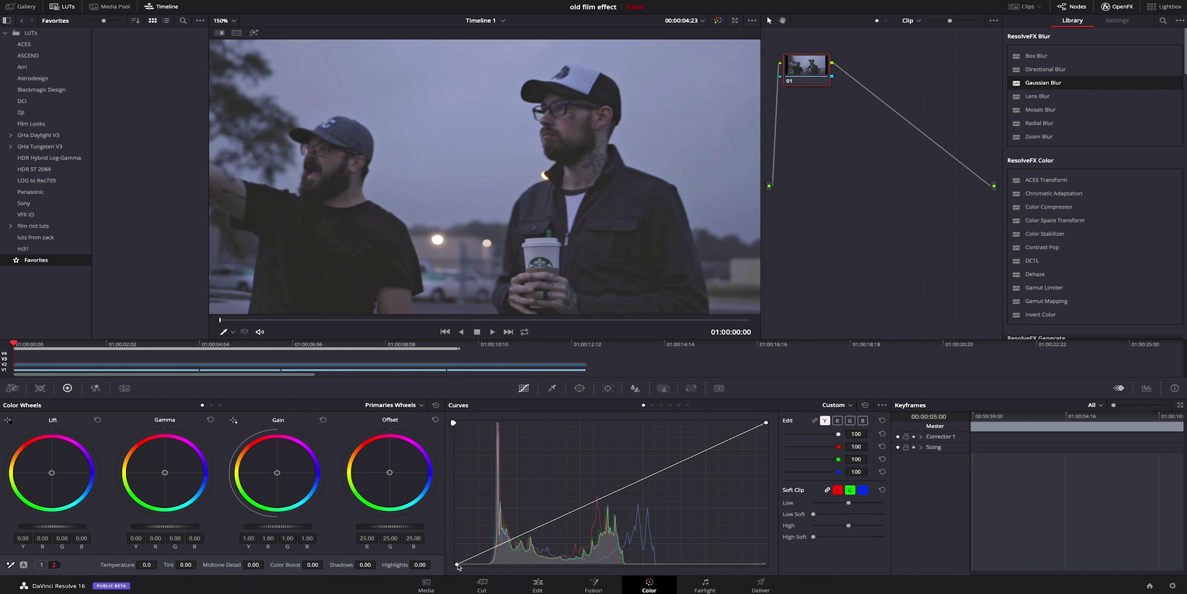
pyautogui.moveTo(457, 565); pyautogui.dragTo(482, 575)
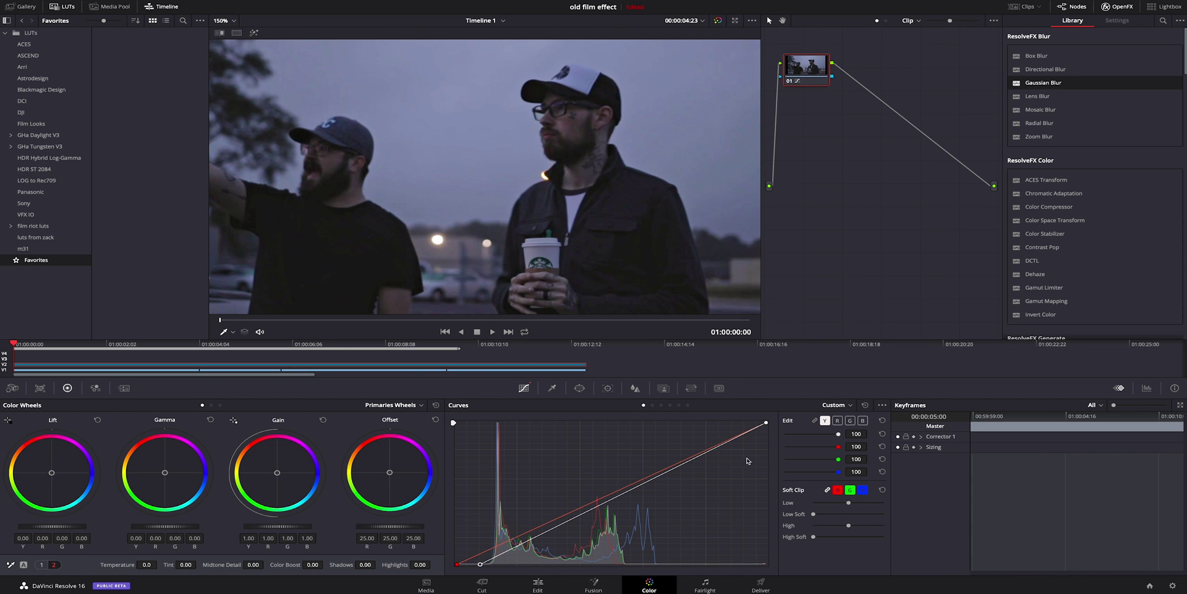
pyautogui.moveTo(766, 425); pyautogui.dragTo(736, 423)
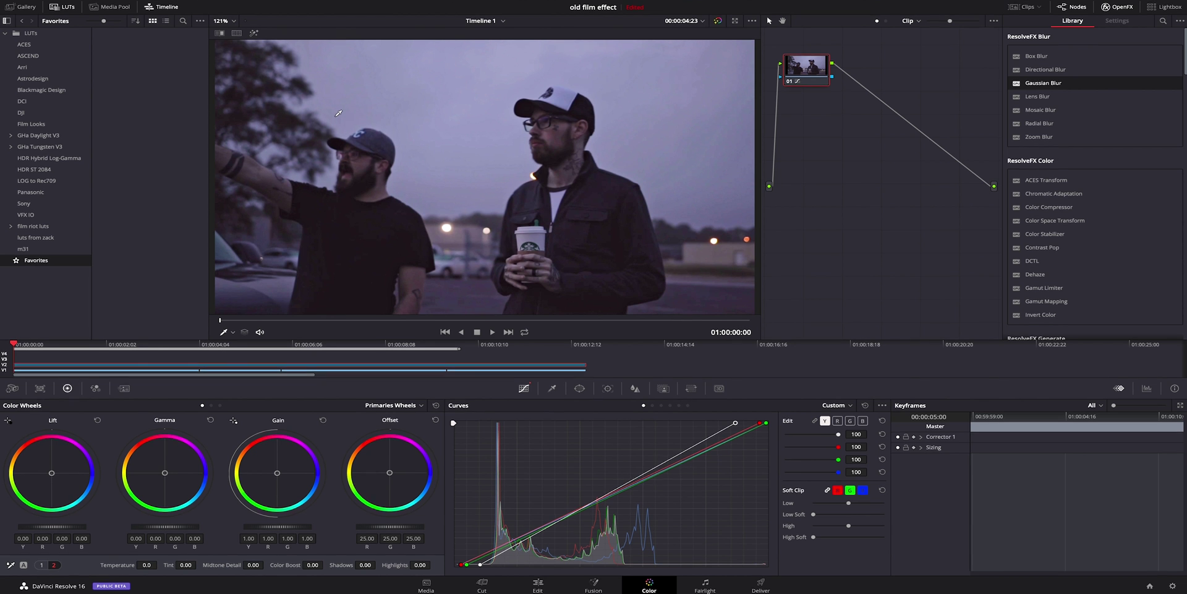
# Add a Splitter Combiner node after node 01
pyautogui.click(319, 3)
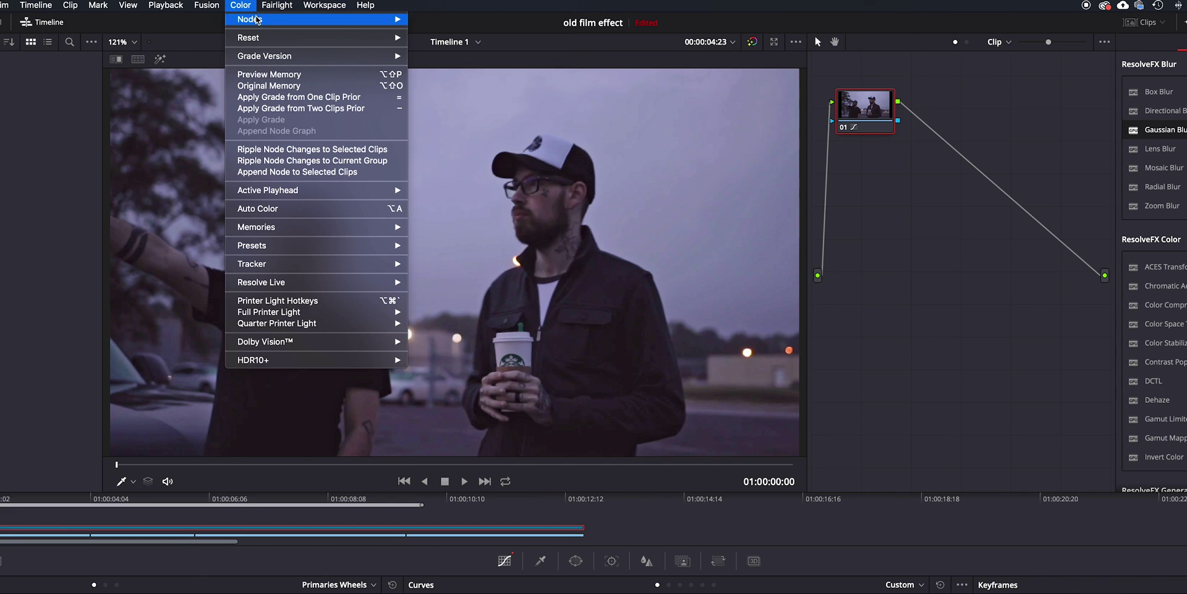
pyautogui.moveTo(337, 16)
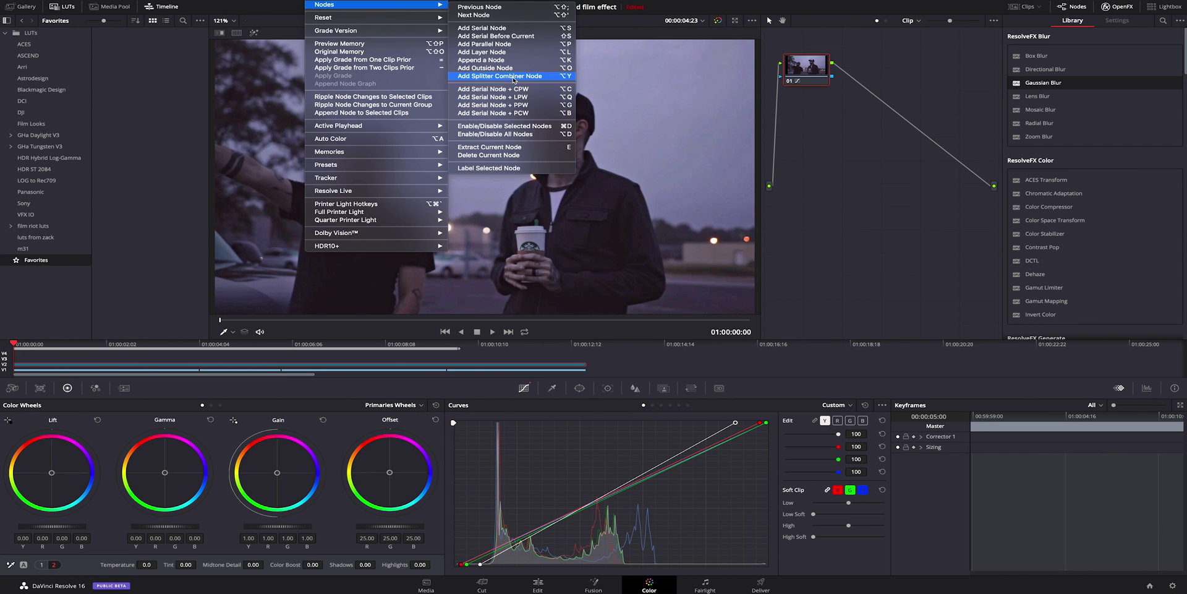
pyautogui.click(513, 76)
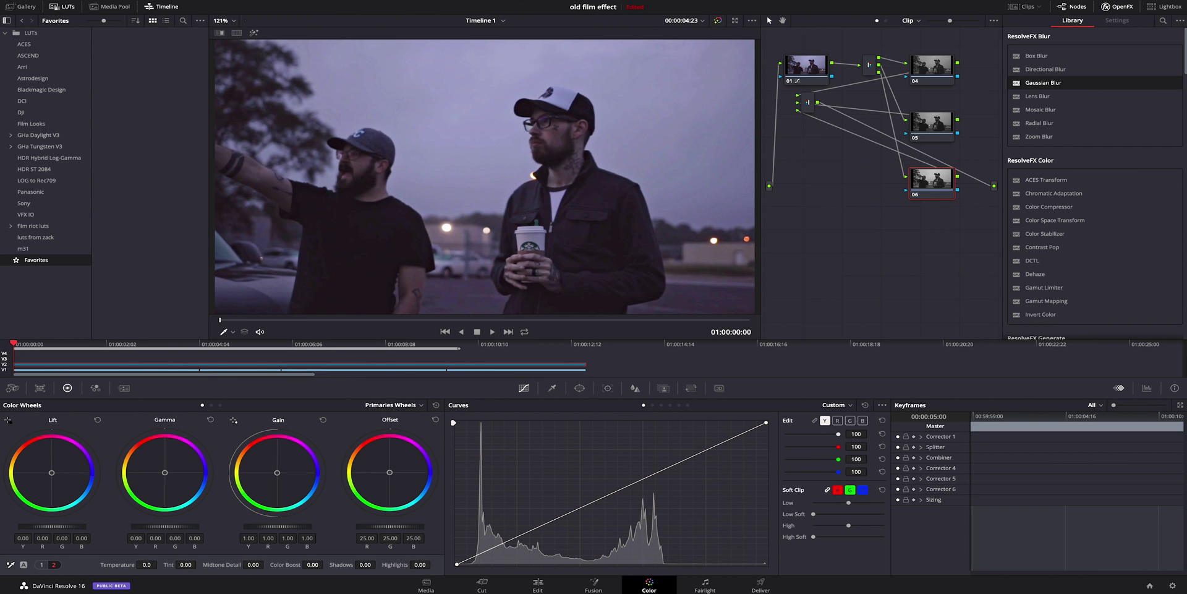
# Hide the OpenFX library and rearrange the graph with nodes 04, 05 and 06 stacked between the splitter and the combiner
pyautogui.click(1120, 8)
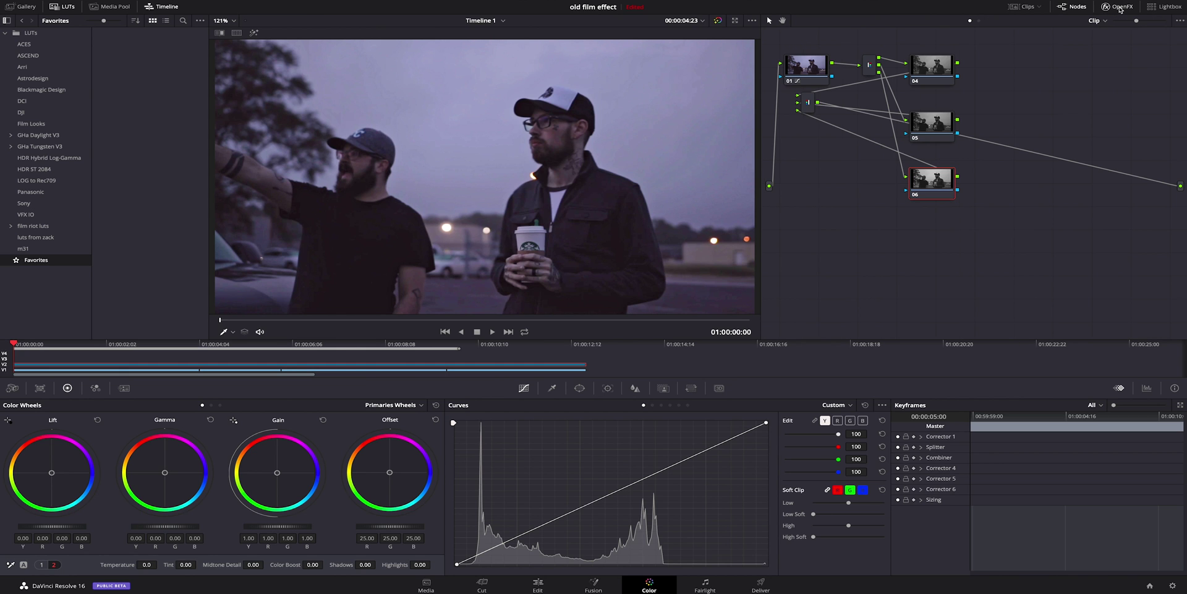
pyautogui.moveTo(808, 102); pyautogui.dragTo(1055, 109)
pyautogui.moveTo(931, 62); pyautogui.dragTo(946, 57)
pyautogui.moveTo(924, 133); pyautogui.dragTo(947, 120)
pyautogui.moveTo(932, 183); pyautogui.dragTo(949, 172)
pyautogui.click(869, 68)
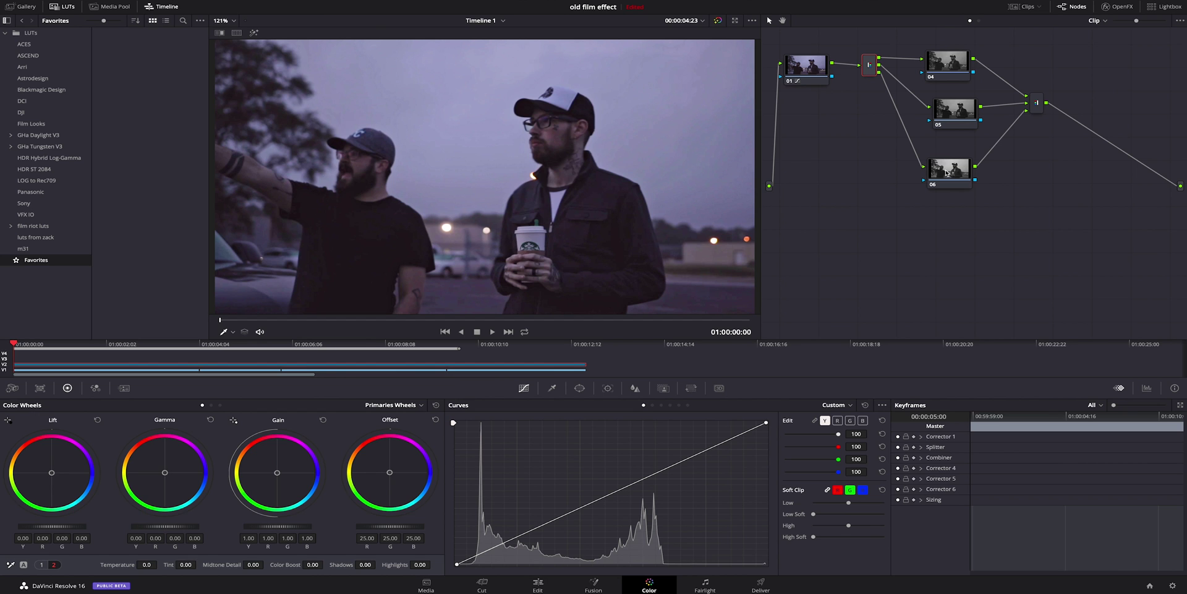
pyautogui.click(1038, 102)
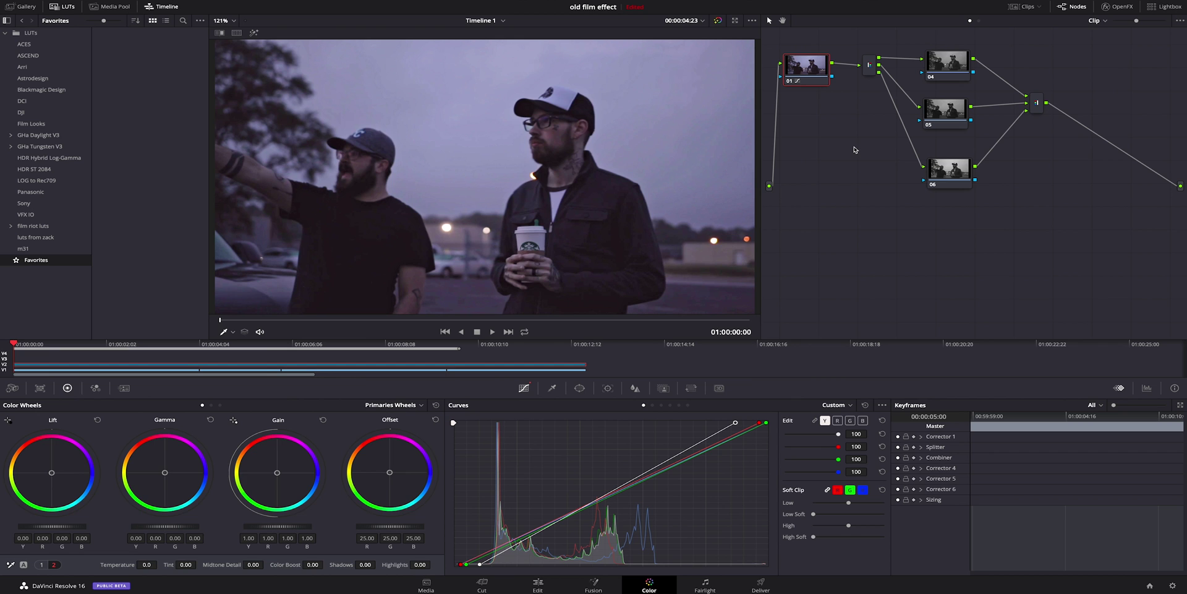
# Use Node Sizing to set node 04's pan to -8.000 and give node 06 a small positive pan
pyautogui.click(945, 66)
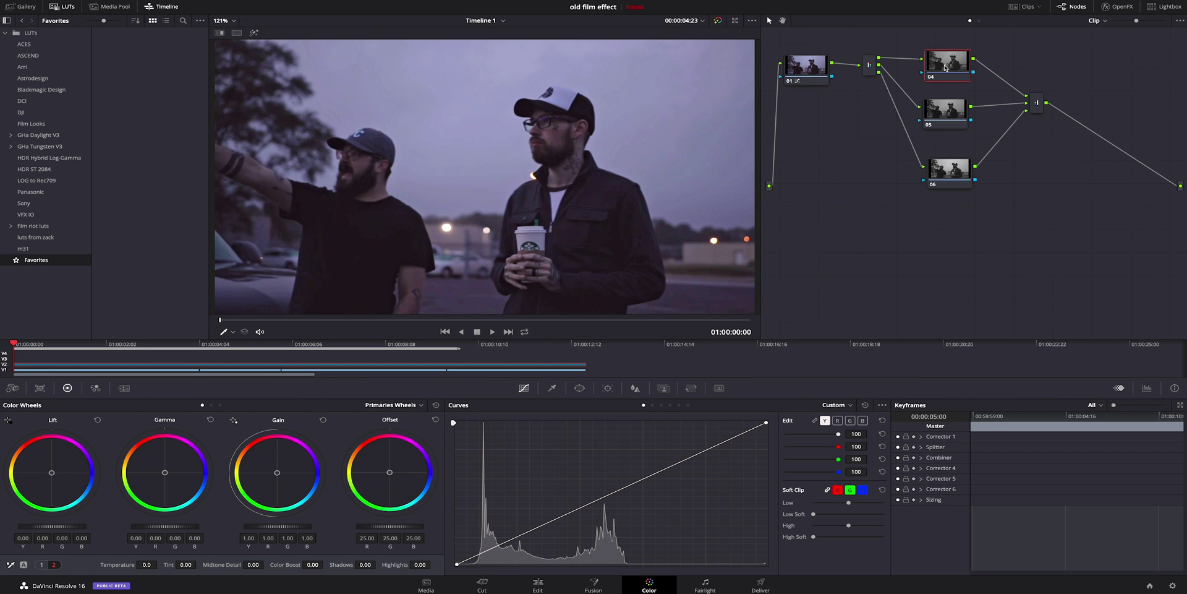
pyautogui.click(692, 390)
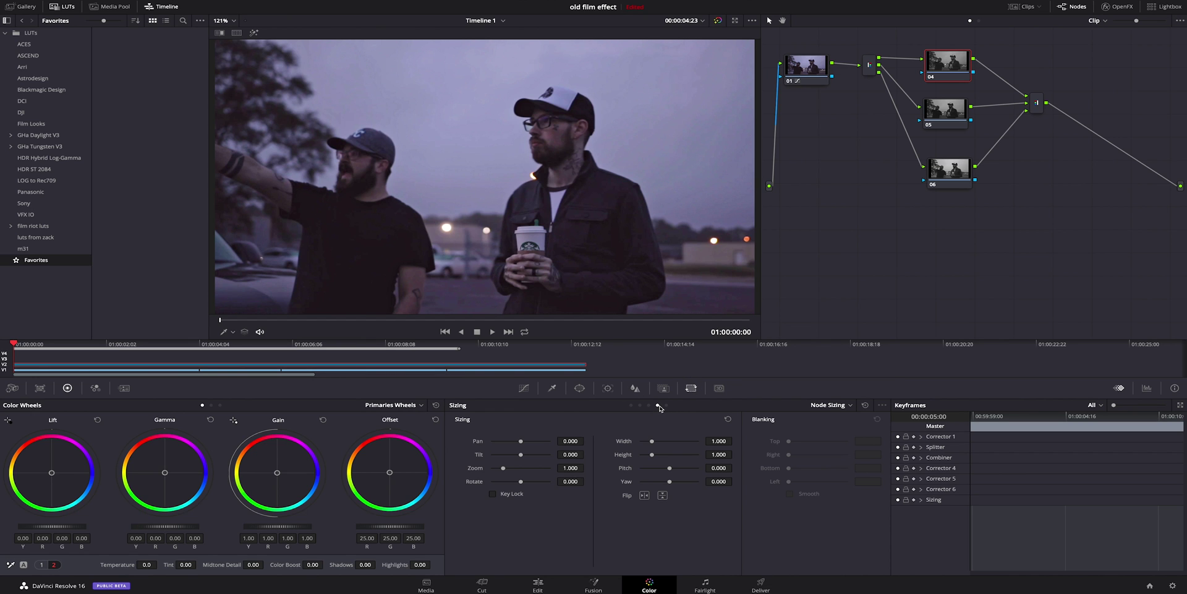
pyautogui.moveTo(573, 442); pyautogui.dragTo(557, 442)
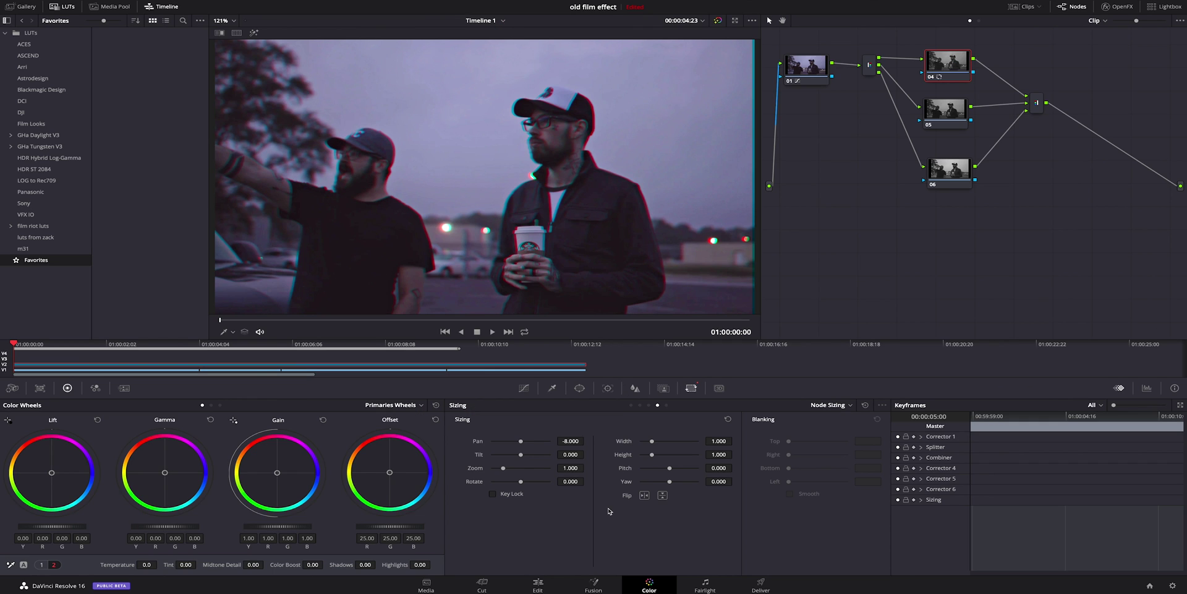
pyautogui.moveTo(570, 441); pyautogui.dragTo(535, 440)
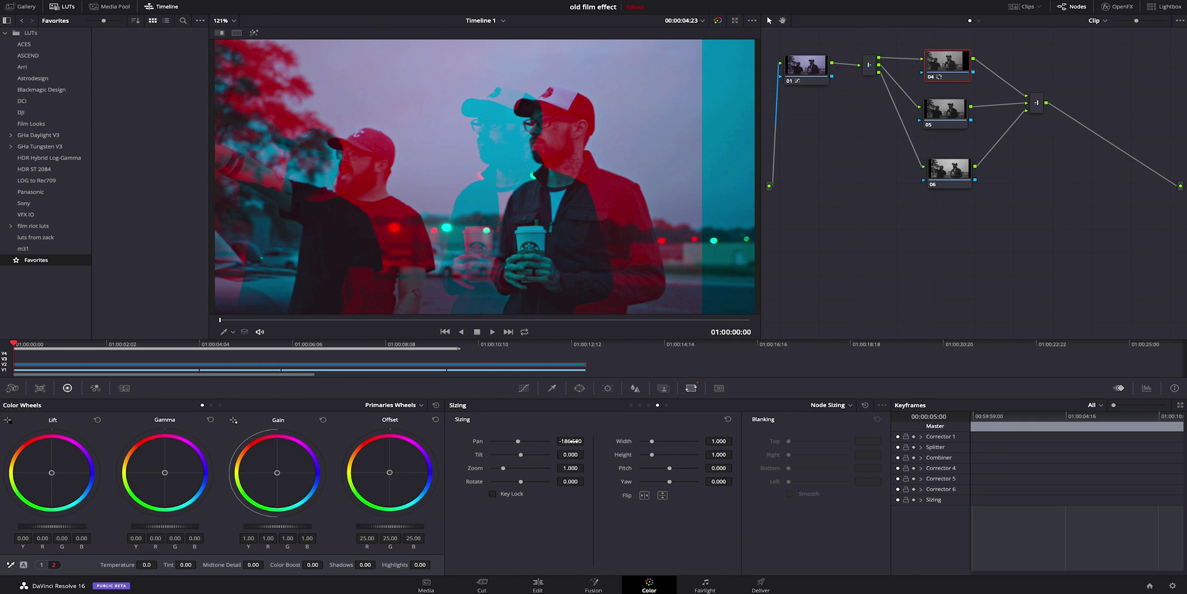
pyautogui.hotkey('ctrl', 'z')
pyautogui.click(954, 172)
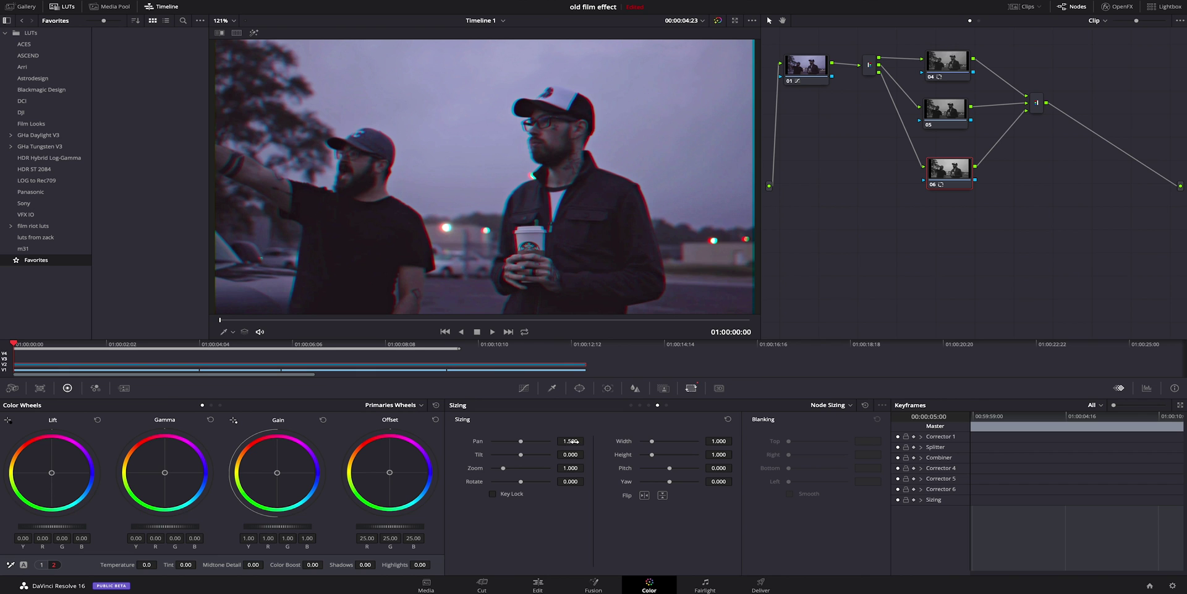
# Check the colour-channel split on the other clips by moving through the timeline
pyautogui.click(245, 372)
pyautogui.click(329, 371)
pyautogui.click(341, 365)
pyautogui.moveTo(105, 345); pyautogui.dragTo(3, 354)
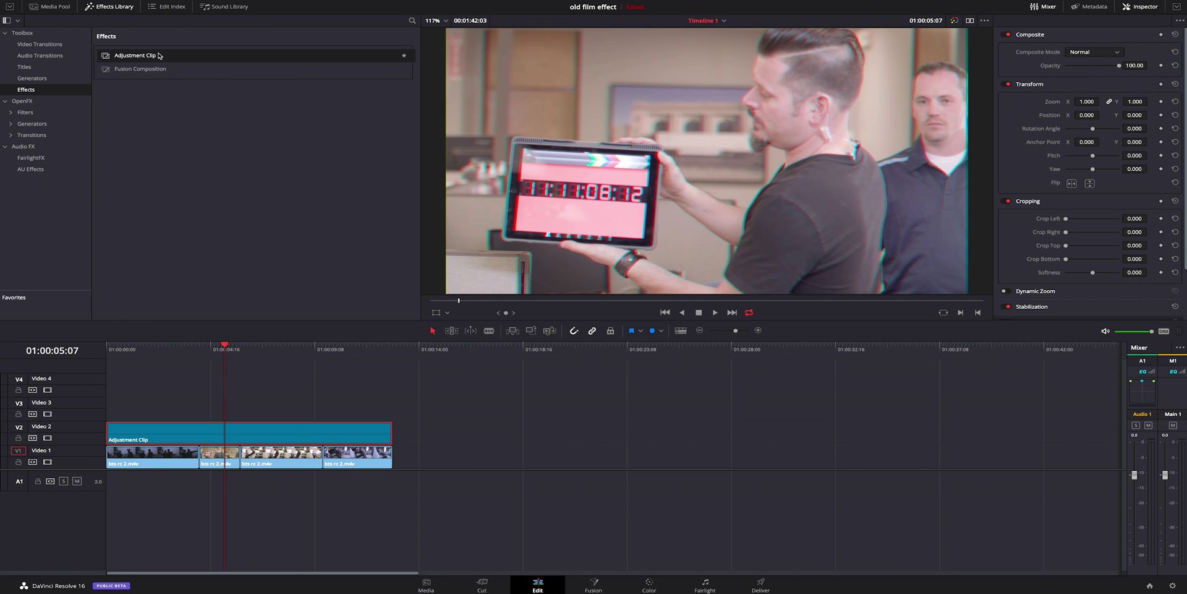
# Add a second adjustment clip on Video 3 and extend it to the end of the footage
pyautogui.moveTo(162, 57); pyautogui.dragTo(107, 402)
pyautogui.click(280, 426)
pyautogui.moveTo(307, 406); pyautogui.dragTo(392, 405)
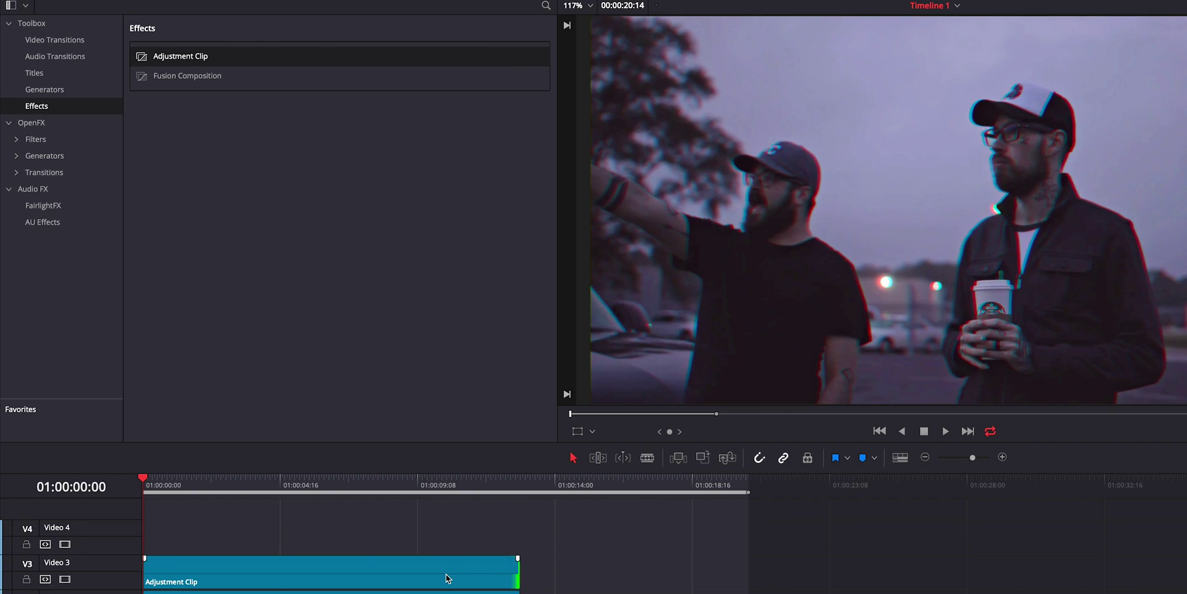
# Apply the Analog Damage effect to the Video 3 adjustment clip and show its effect settings
pyautogui.click(451, 576)
pyautogui.click(43, 124)
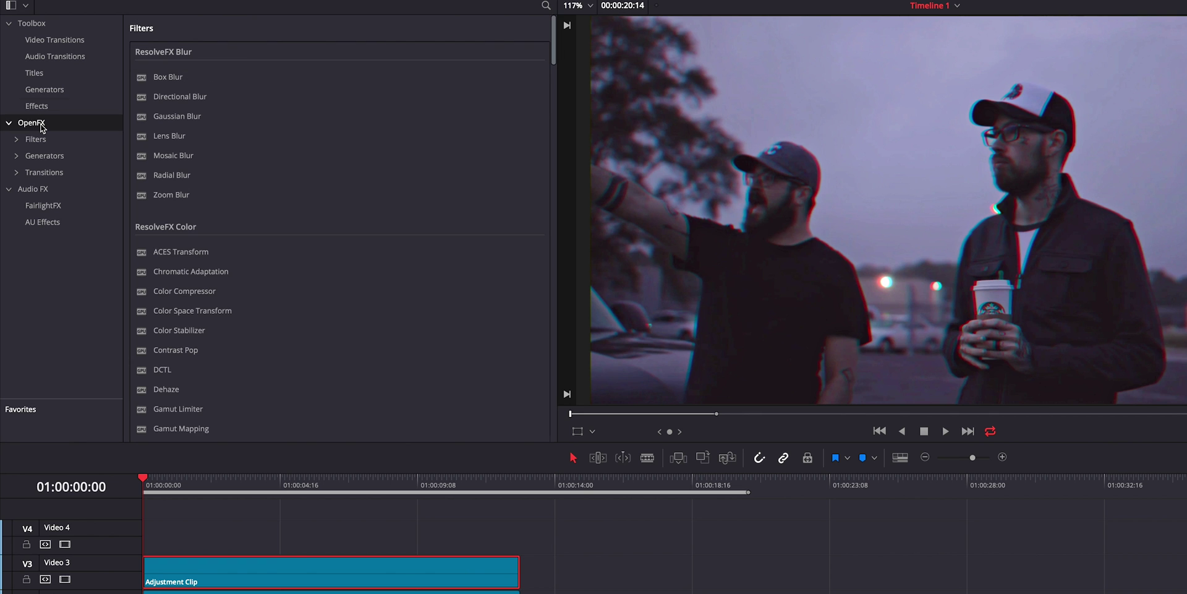
pyautogui.scroll(-15, 267, 301)
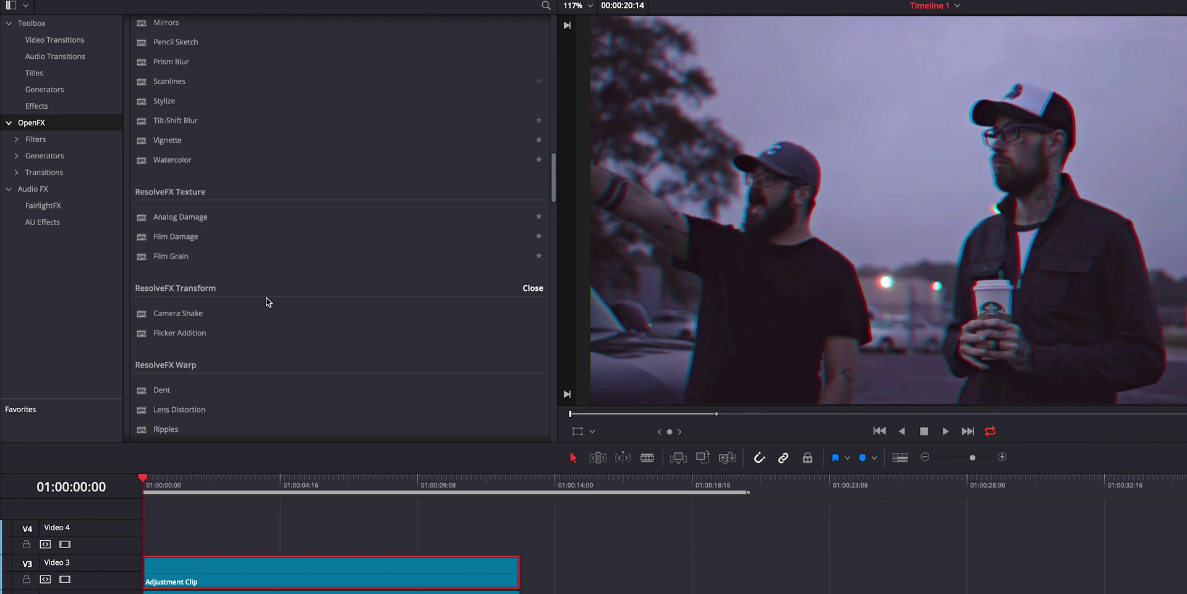
pyautogui.scroll(3, 268, 302)
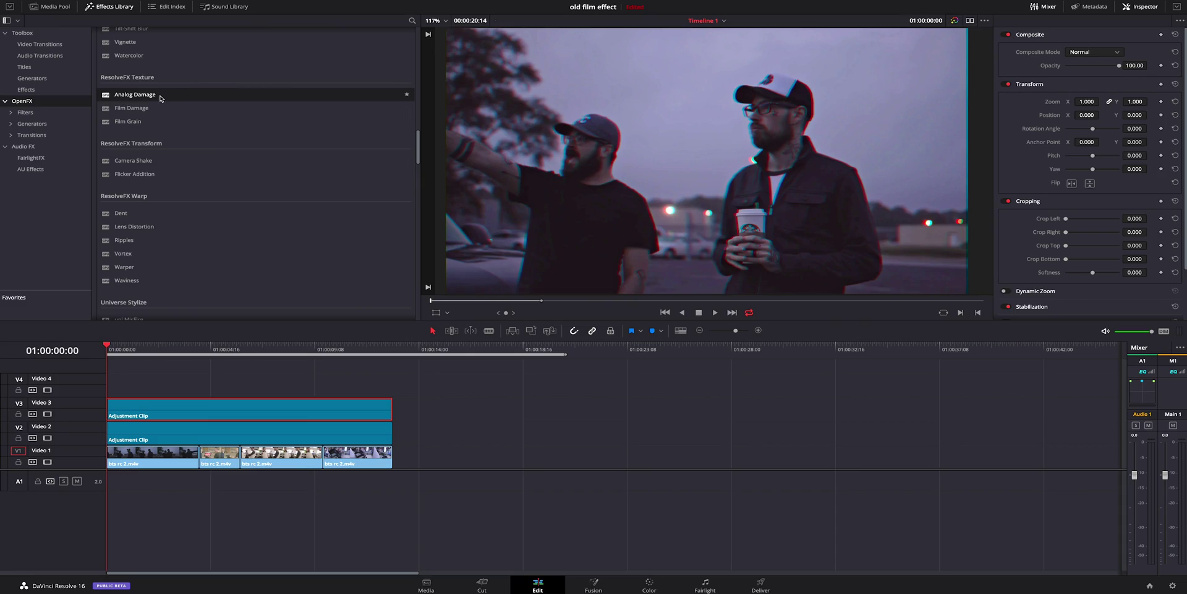
pyautogui.moveTo(135, 94); pyautogui.dragTo(271, 403)
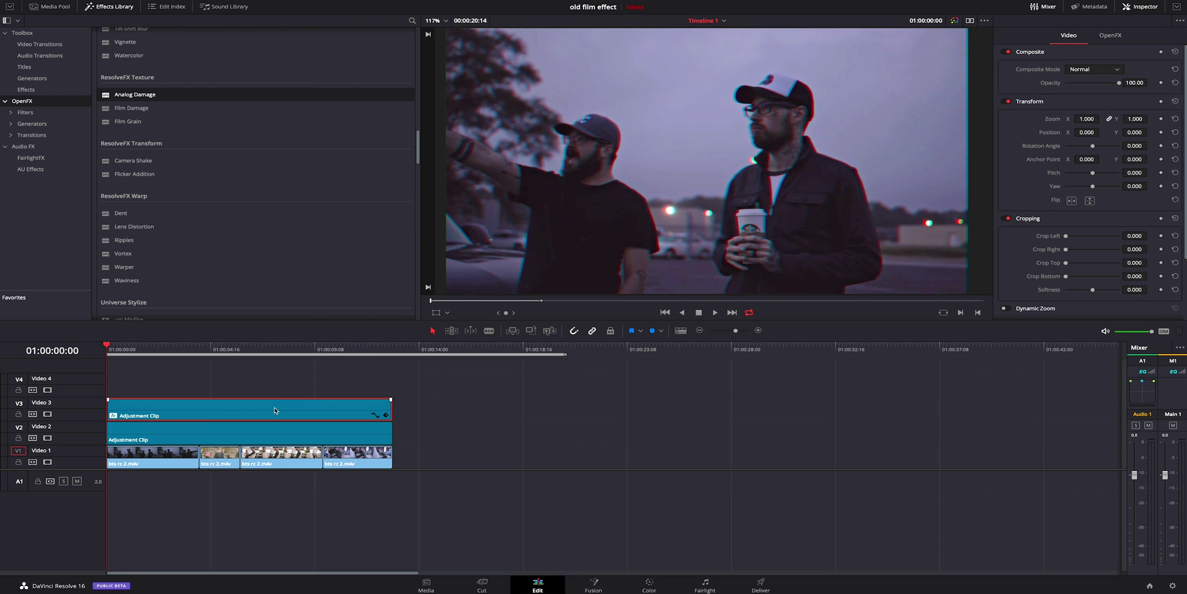
pyautogui.click(1120, 38)
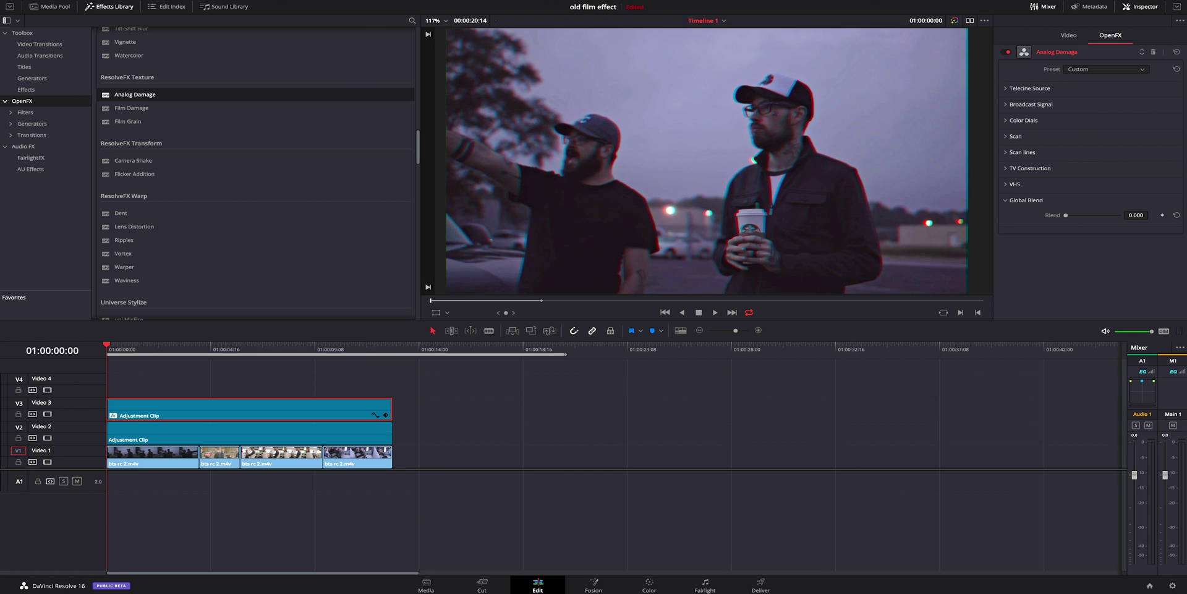
pyautogui.click(1150, 9)
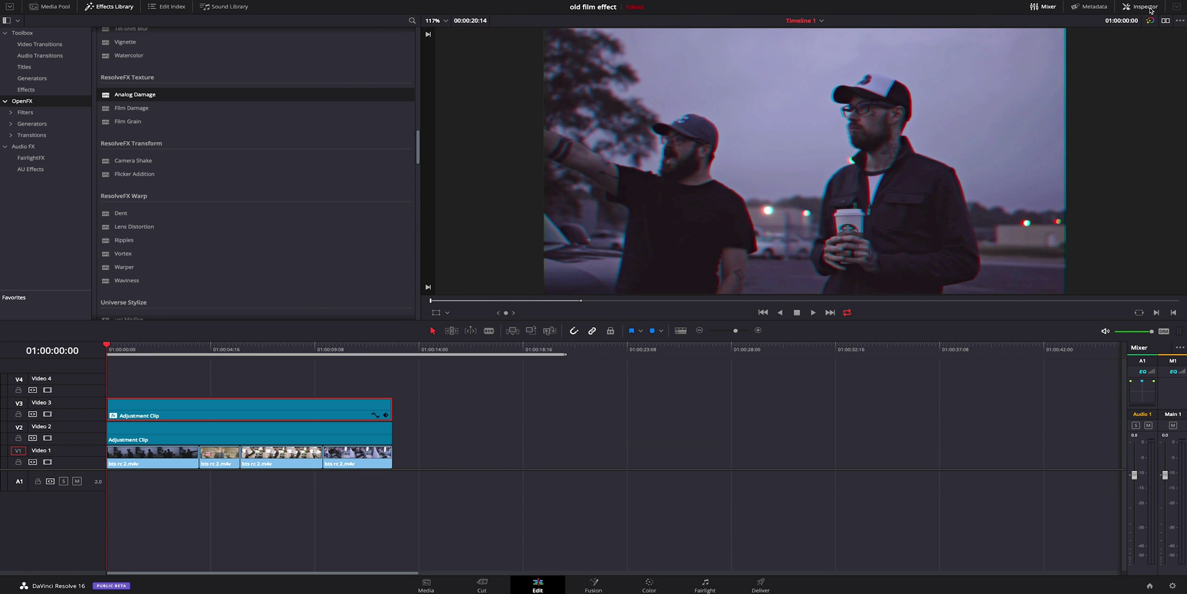
pyautogui.click(1150, 10)
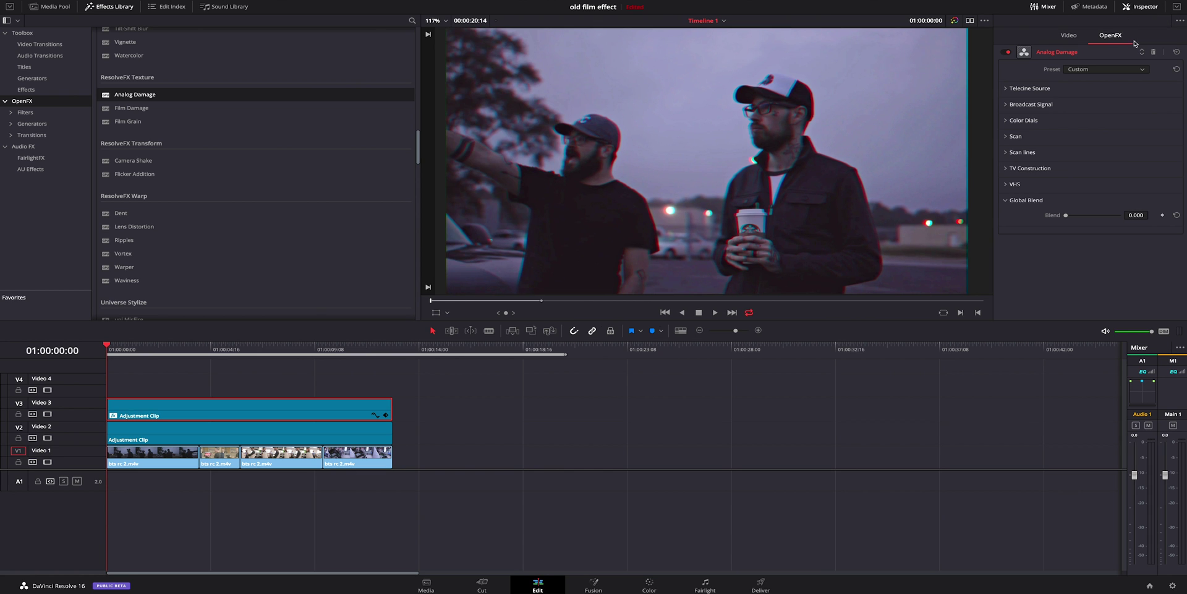
# Try several Analog Damage presets, including 1970s, 1990s and Old VHS, and return the preset to Custom
pyautogui.click(1099, 69)
pyautogui.click(1088, 81)
pyautogui.click(1098, 69)
pyautogui.click(1084, 90)
pyautogui.click(1098, 69)
pyautogui.click(1088, 109)
pyautogui.click(1094, 69)
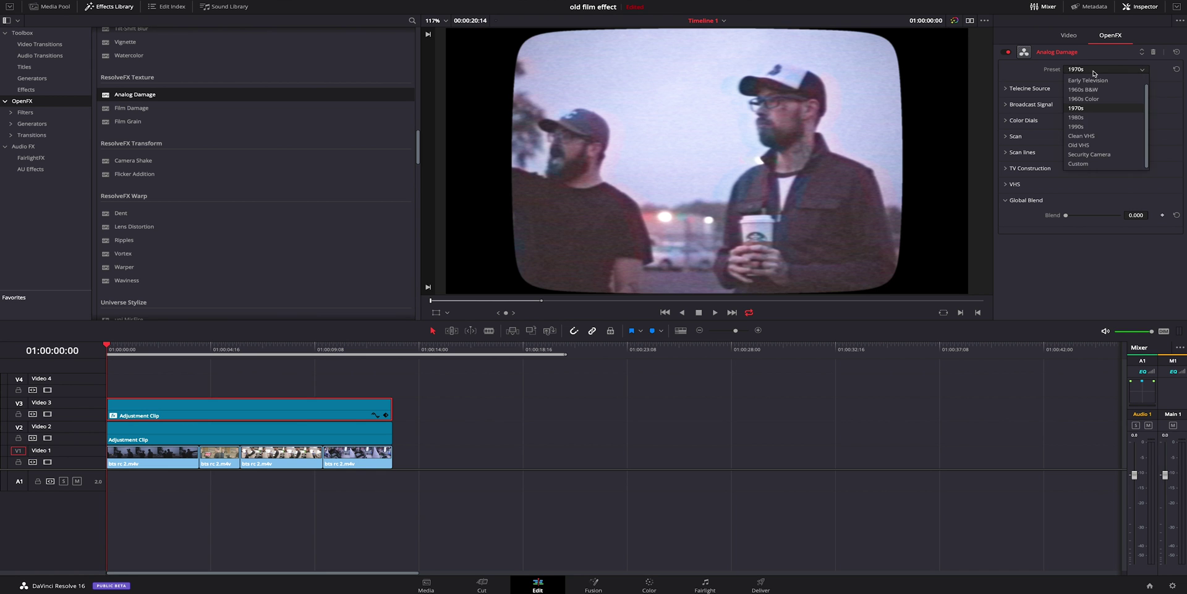
pyautogui.click(1088, 126)
pyautogui.click(1092, 69)
pyautogui.click(1099, 145)
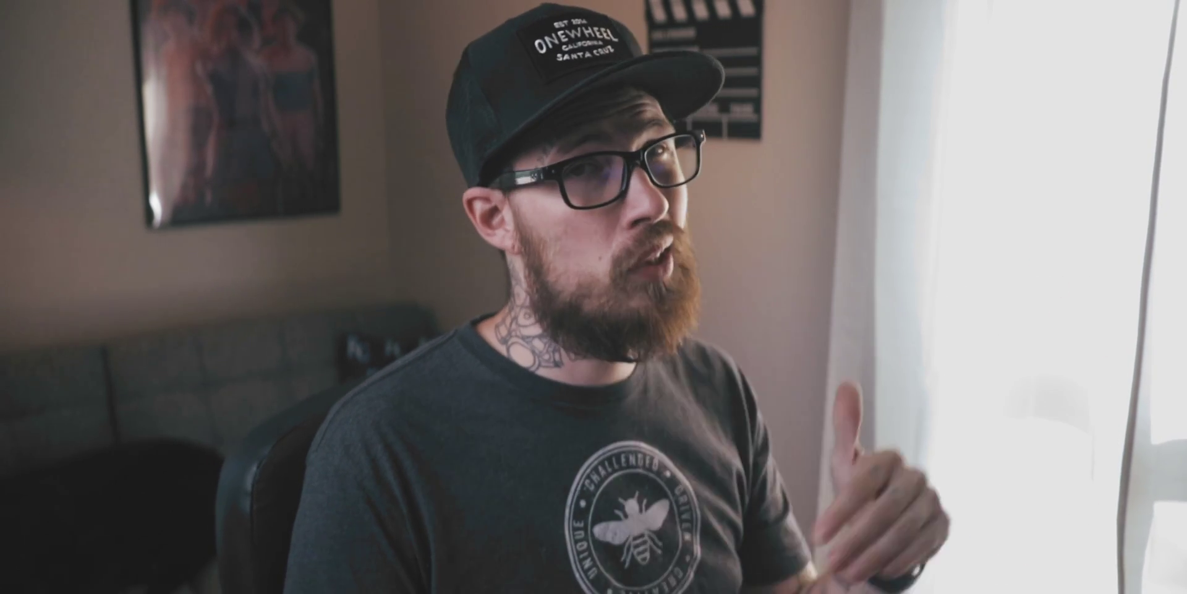
pyautogui.click(1074, 99)
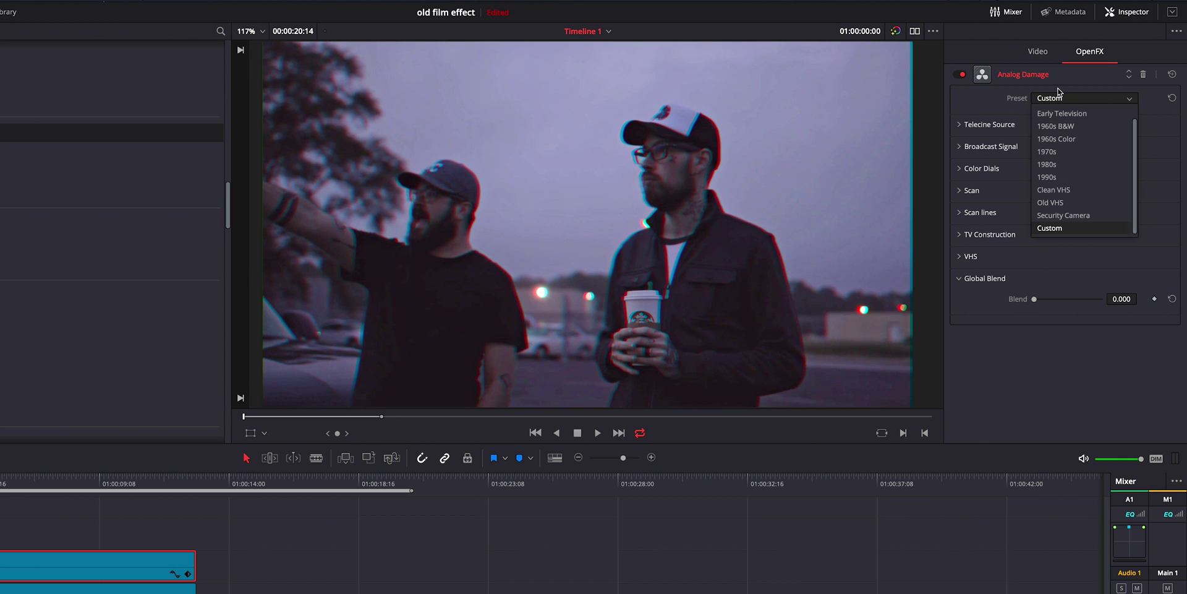
pyautogui.click(1060, 230)
# Increase the chroma misalignment slightly in the Broadcast Signal settings of Analog Damage
pyautogui.click(960, 147)
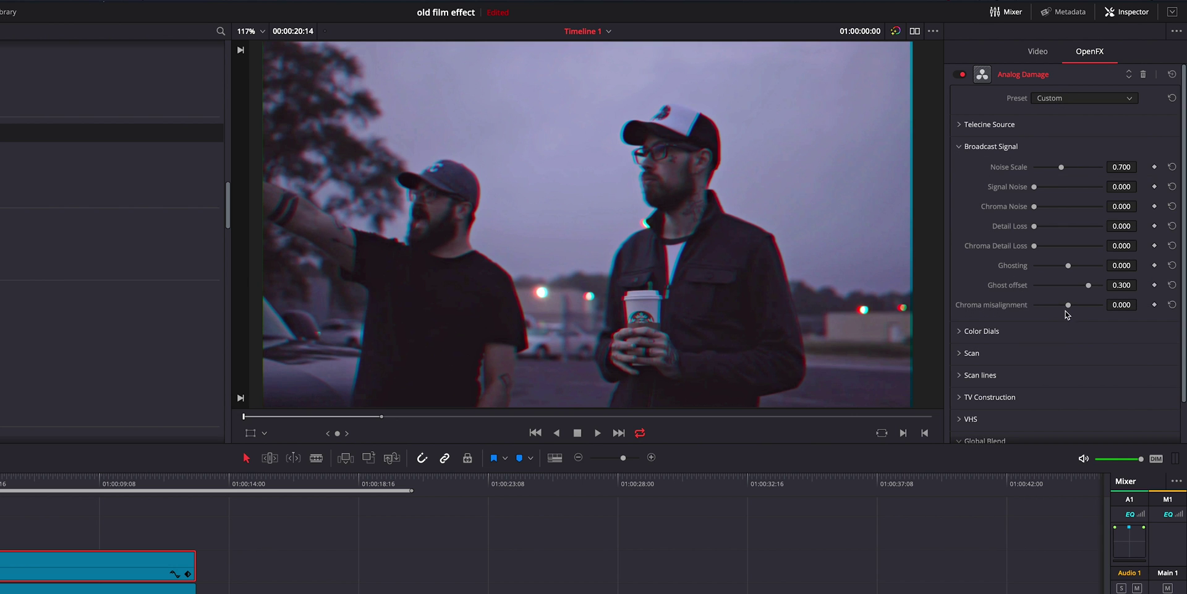
pyautogui.moveTo(1070, 307); pyautogui.dragTo(1076, 308)
pyautogui.click(962, 146)
# Raise the V-Hold Latch in the Scan settings of Analog Damage
pyautogui.click(961, 190)
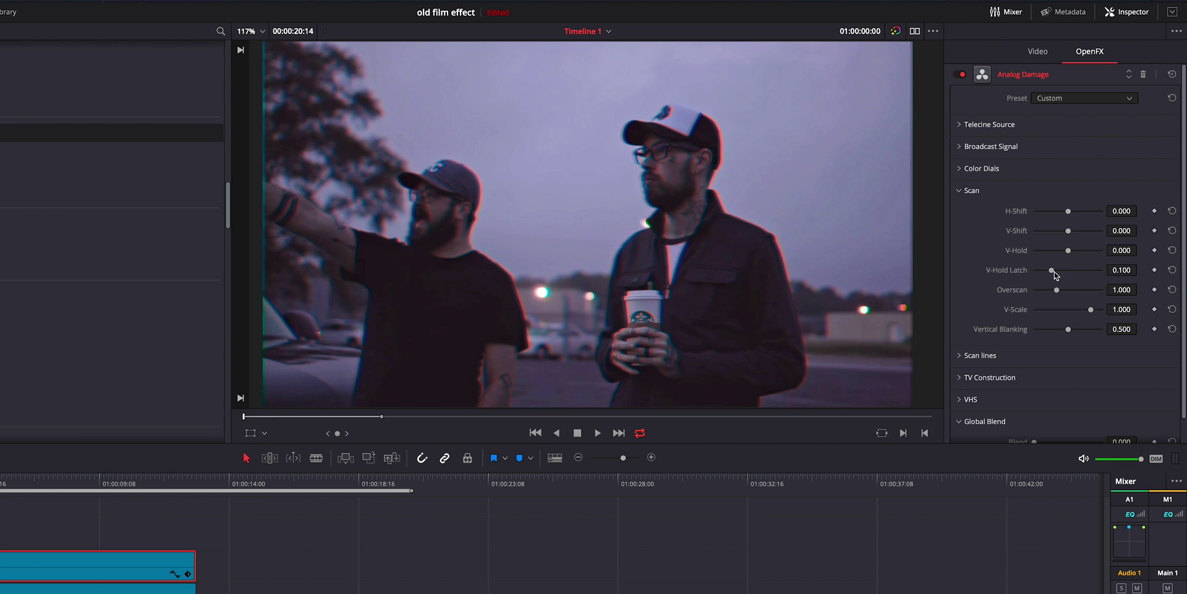
pyautogui.moveTo(1054, 271); pyautogui.dragTo(1088, 279)
pyautogui.click(959, 193)
# Set the scan lines' sharpness to about 0.204 and their frequency to about 10.47
pyautogui.click(960, 214)
pyautogui.moveTo(1039, 233); pyautogui.dragTo(1138, 236)
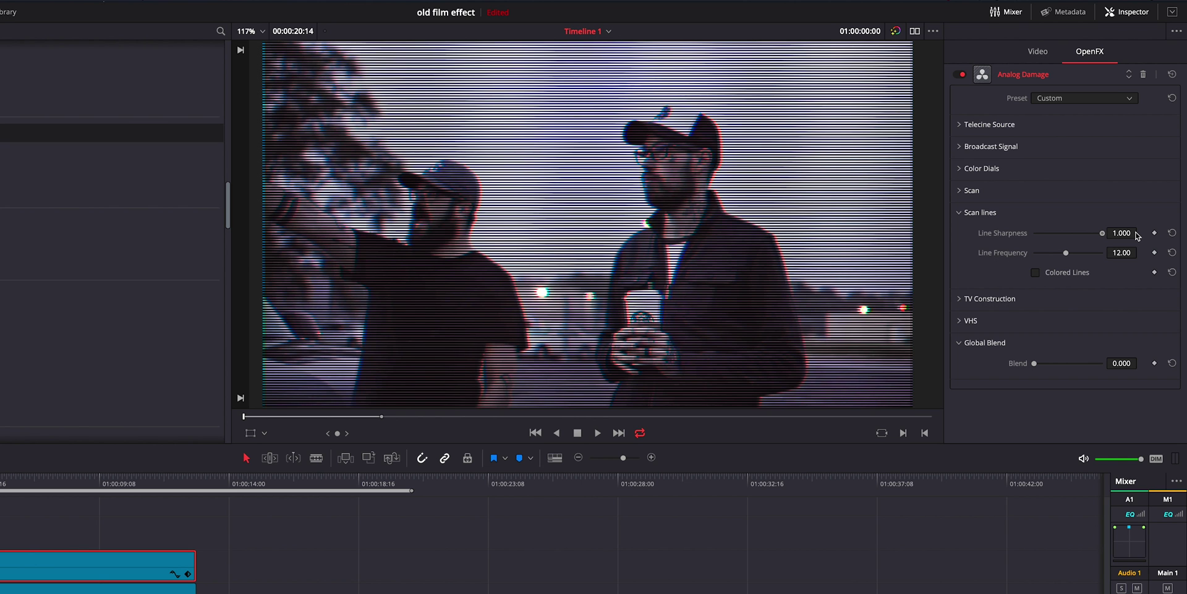
pyautogui.moveTo(1118, 235); pyautogui.dragTo(1060, 253)
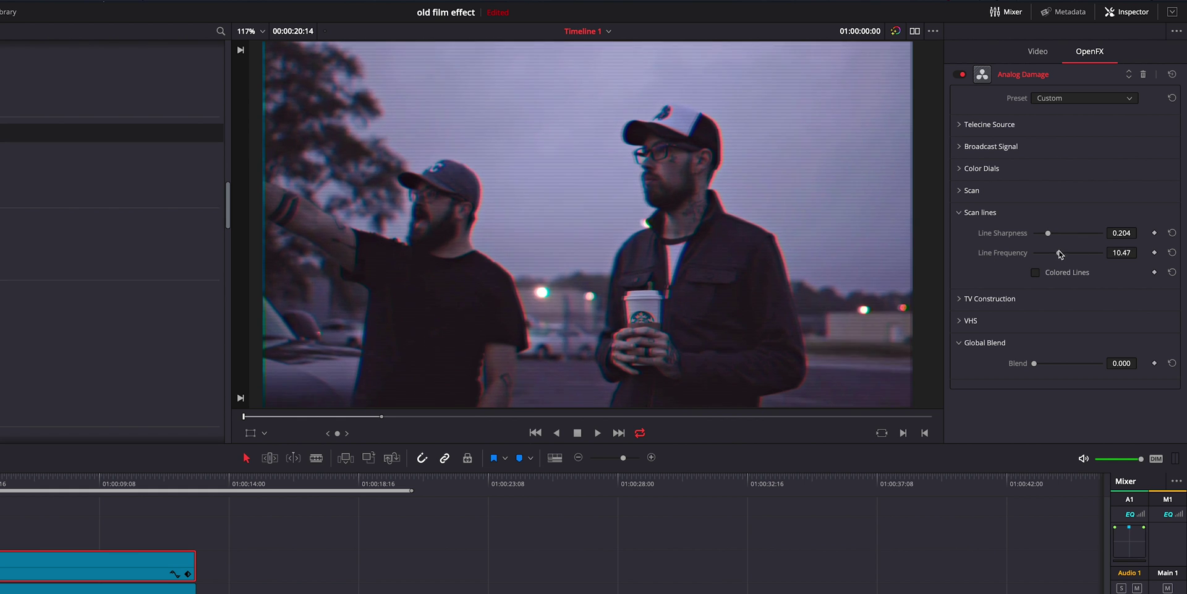
pyautogui.click(962, 214)
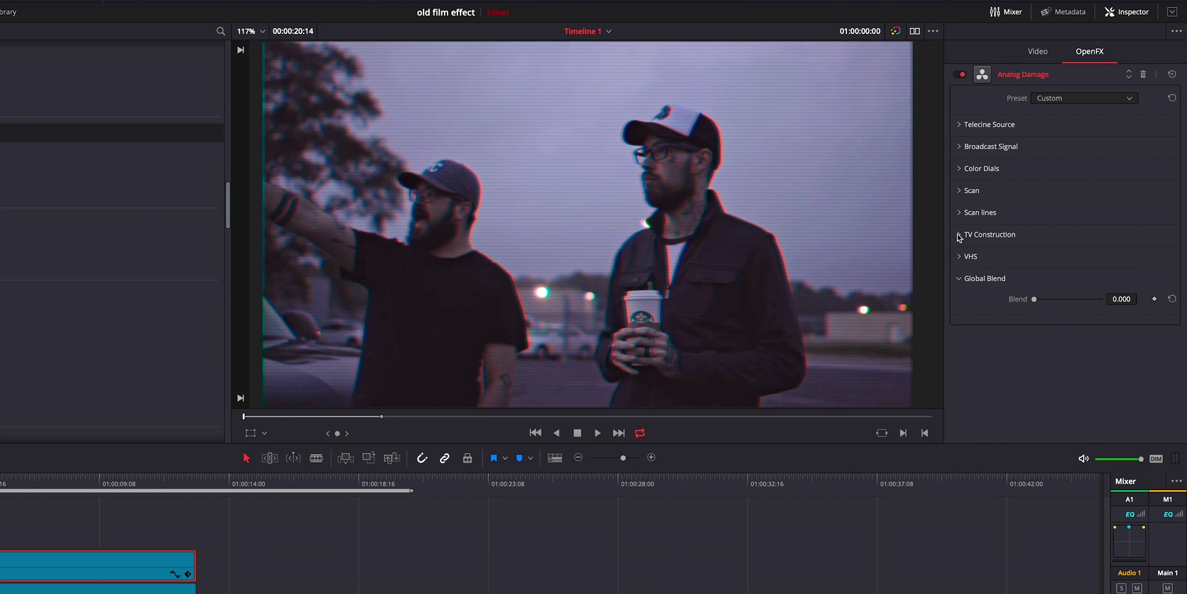
# Toggle the Edge Alpha Mask and adjust the mask curvature in the TV Construction settings
pyautogui.click(959, 235)
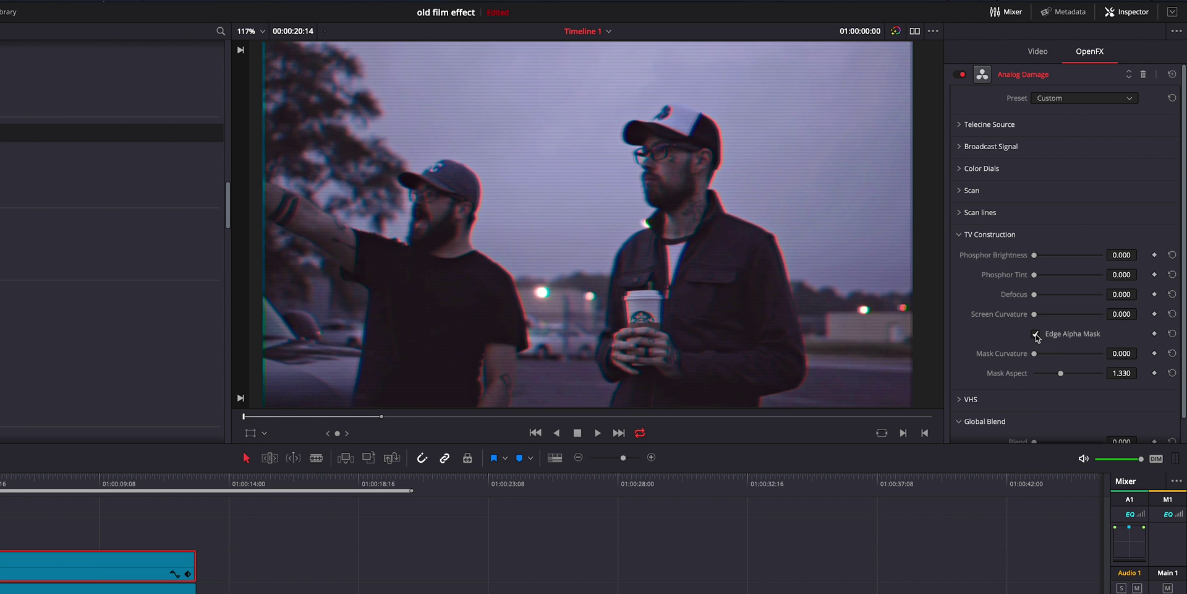
pyautogui.click(1036, 335)
pyautogui.moveTo(1038, 355); pyautogui.dragTo(1079, 374)
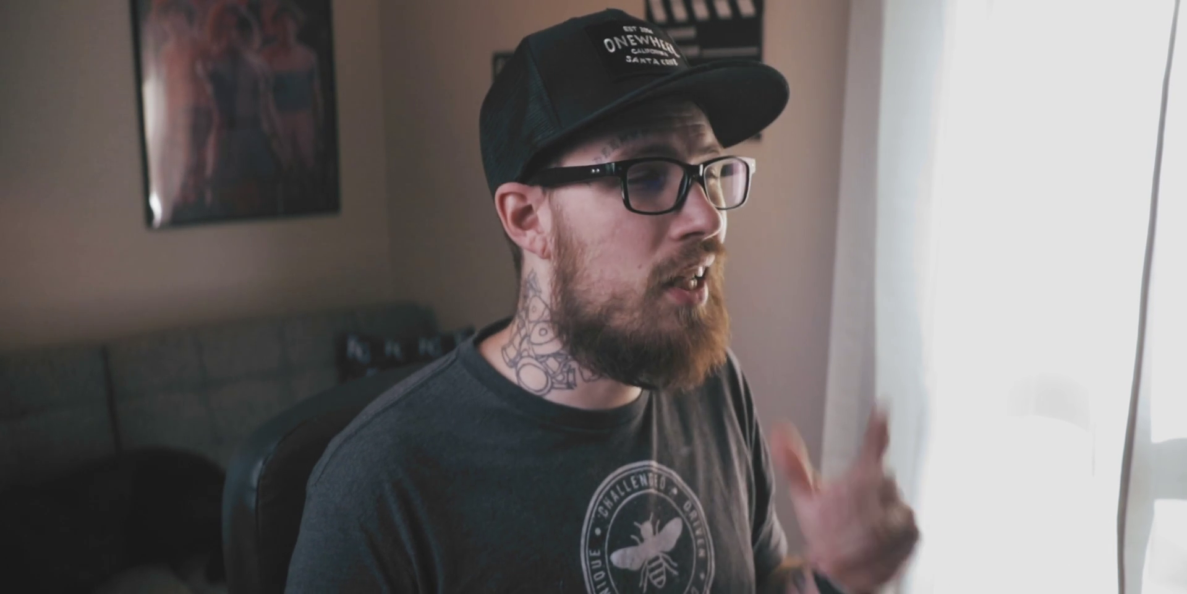